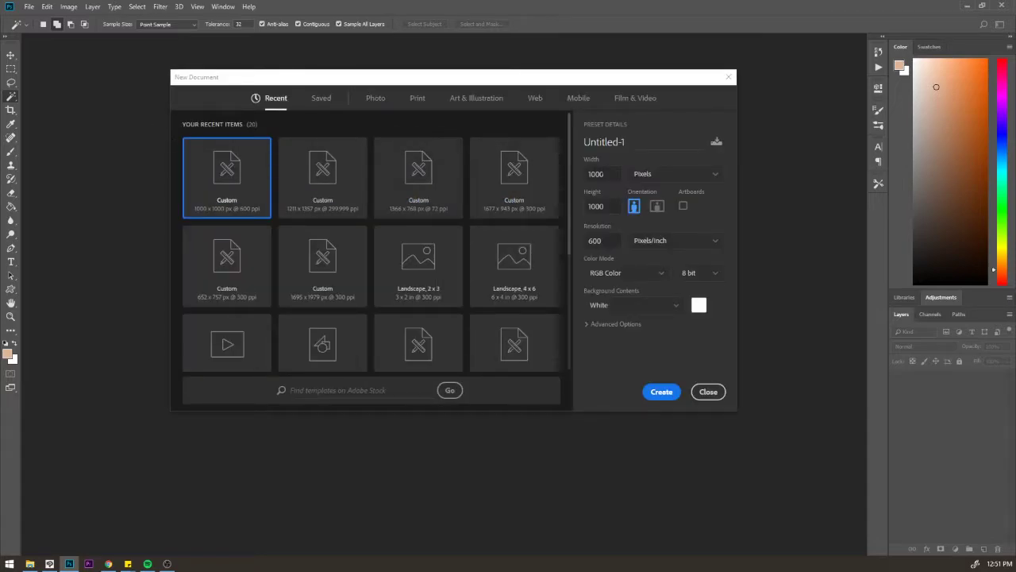
Create a blank white 1000 × 1000 px document at 600 ppi.
click(613, 173)
click(611, 206)
click(611, 240)
click(675, 392)
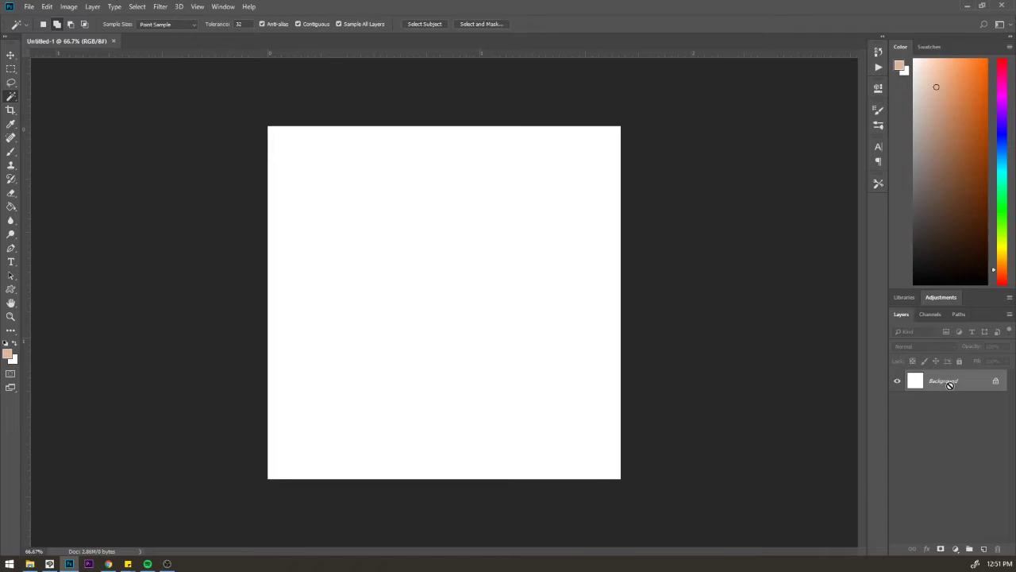
Duplicate the white Background layer into 'Background copy' and bring up the layer style list.
key(ctrl+j)
key(ctrl+z)
drag(952, 388, 988, 548)
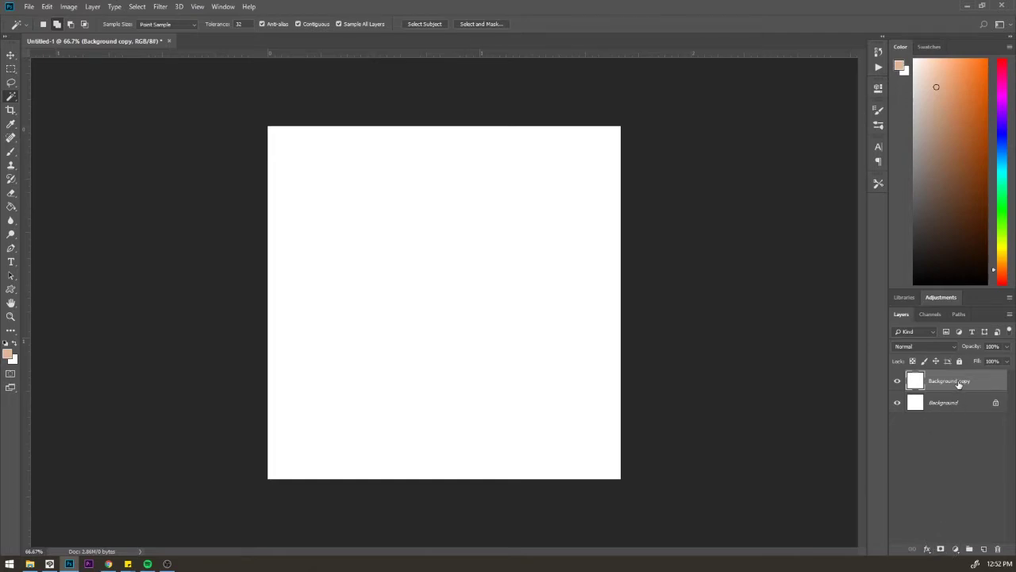
click(928, 549)
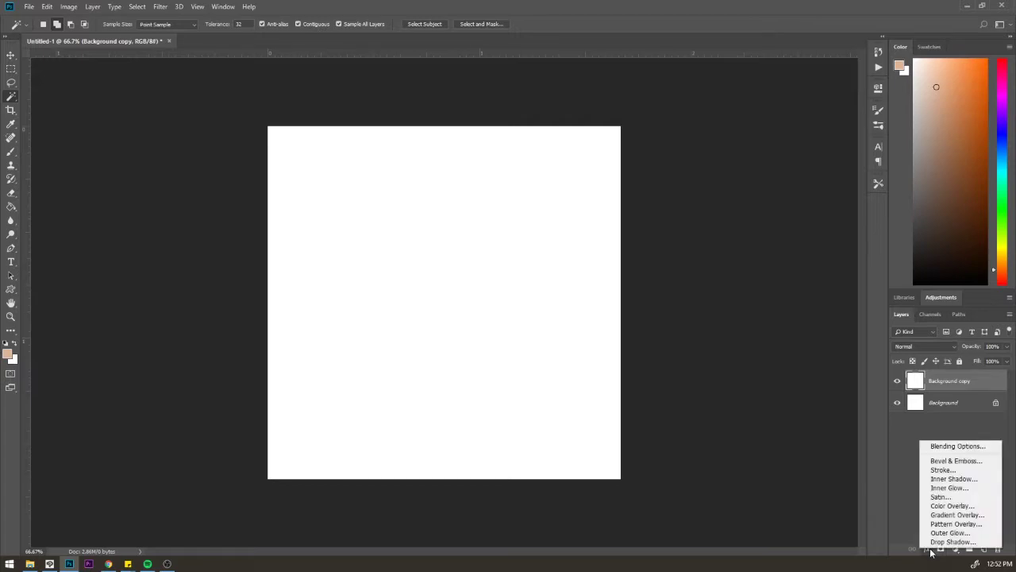
Give Background copy a Normal Inner Shadow: distance 0, choke 100, size 38 px, opacity 35%.
click(959, 480)
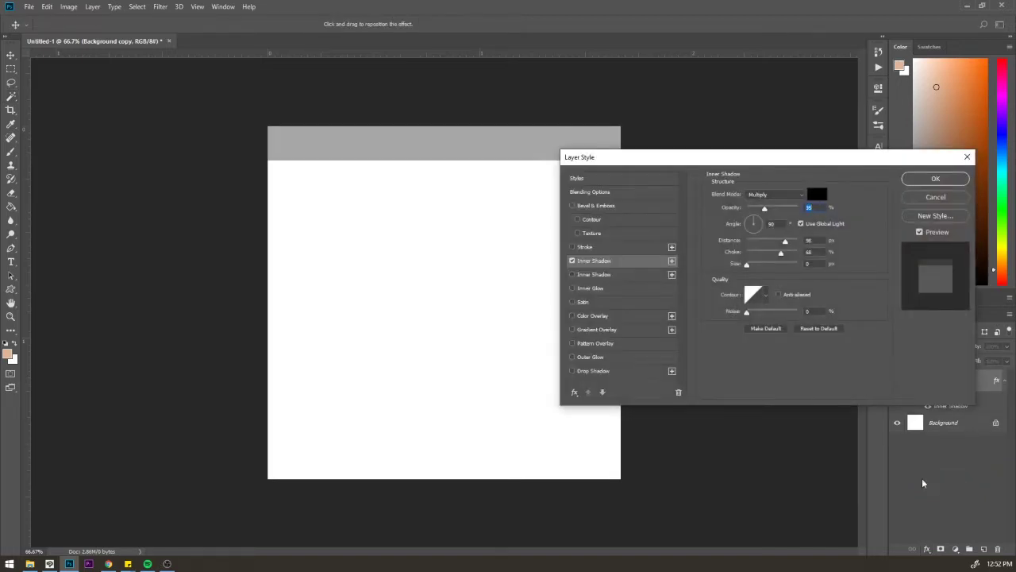
mouse_move(782, 161)
mouse_down()
mouse_move(733, 120)
mouse_move(786, 131)
mouse_move(752, 125)
mouse_up()
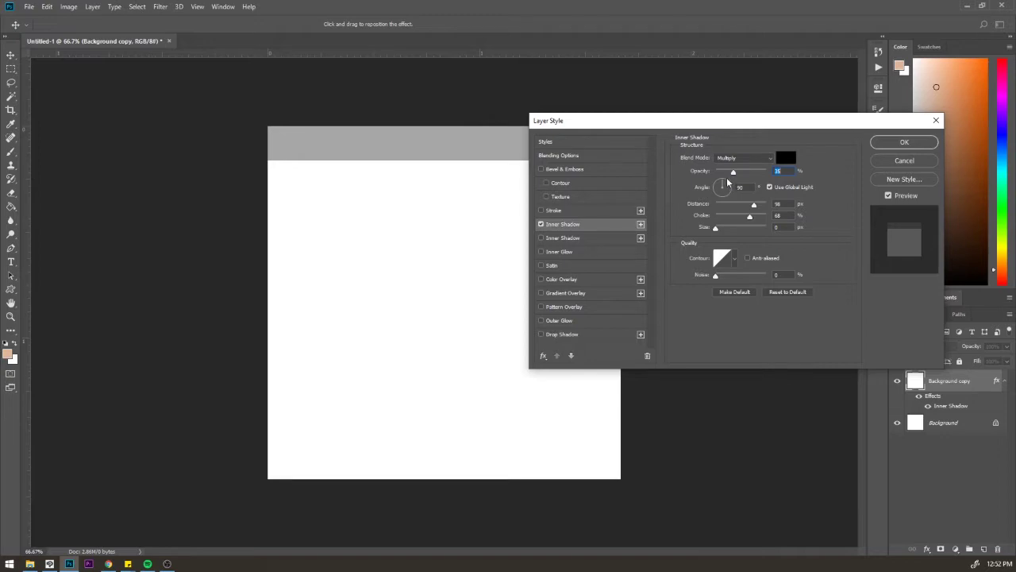
drag(754, 207, 680, 205)
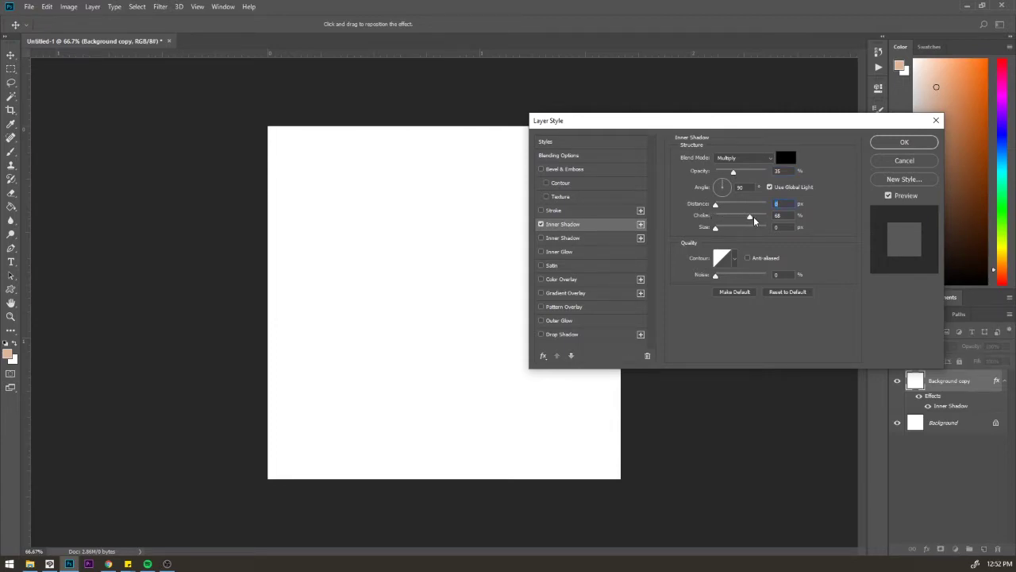
mouse_move(752, 221)
mouse_down()
mouse_move(719, 221)
mouse_move(752, 220)
mouse_move(723, 233)
mouse_move(742, 239)
mouse_move(778, 219)
mouse_up()
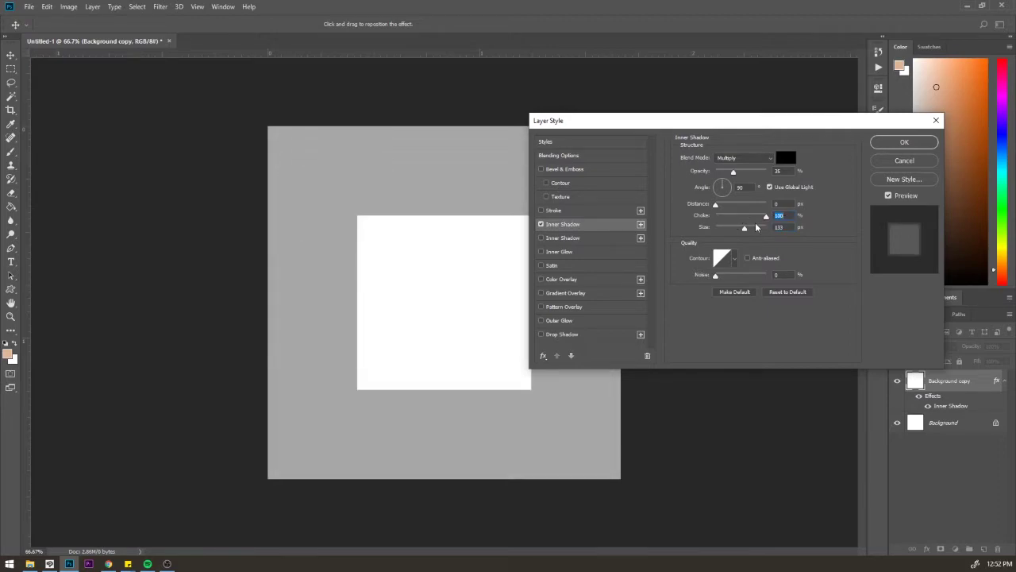
drag(744, 229, 727, 232)
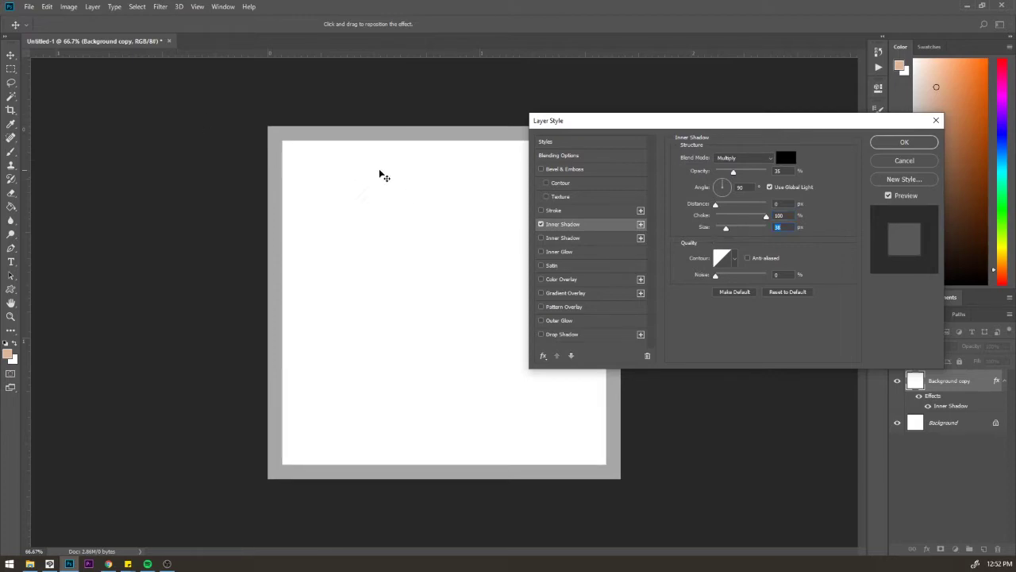
click(743, 158)
click(731, 161)
drag(749, 120, 711, 118)
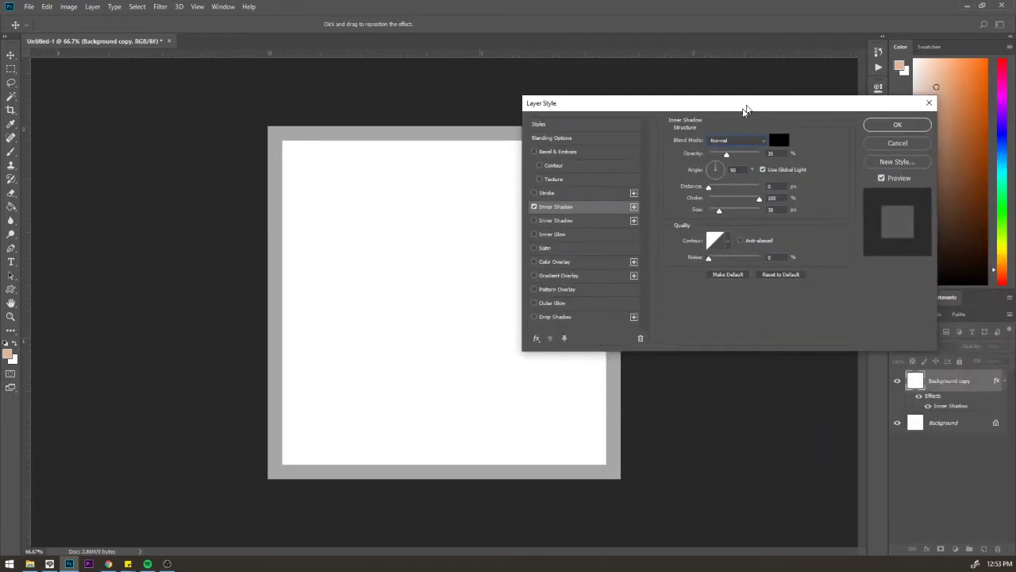
click(869, 139)
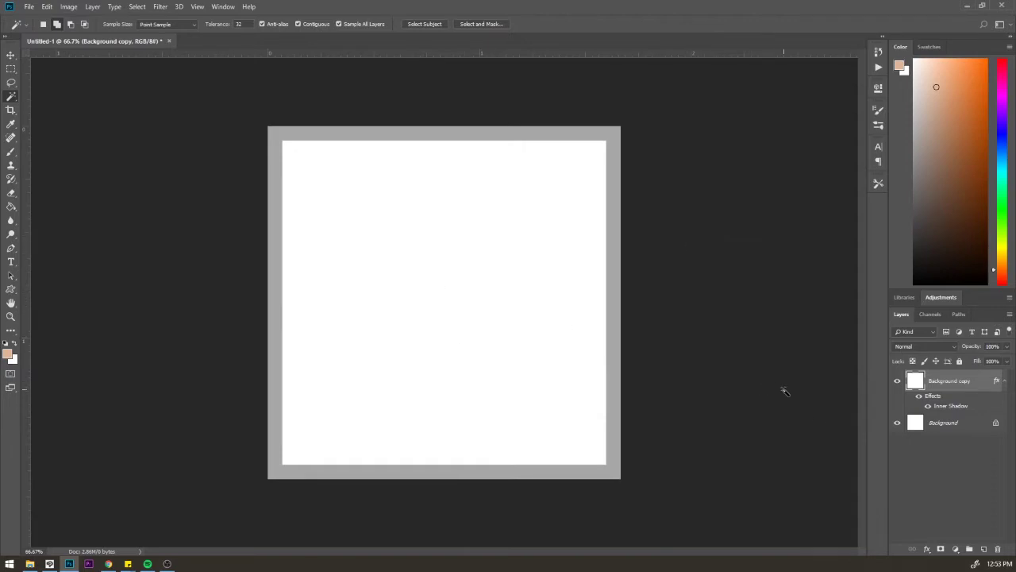
Magic-wand select the canvas's white inner area and add an empty Layer 1.
click(455, 302)
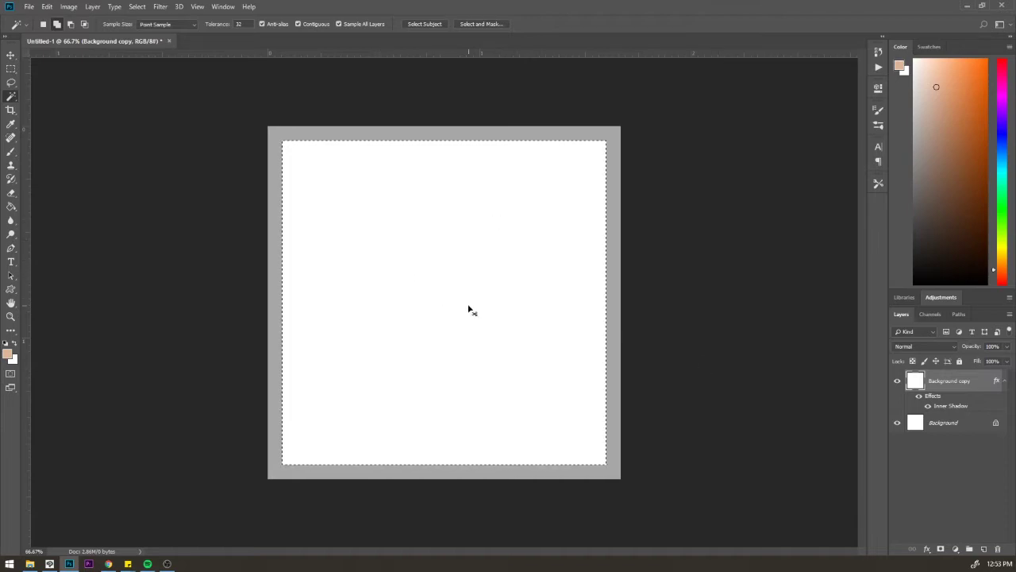
key(ctrl+d)
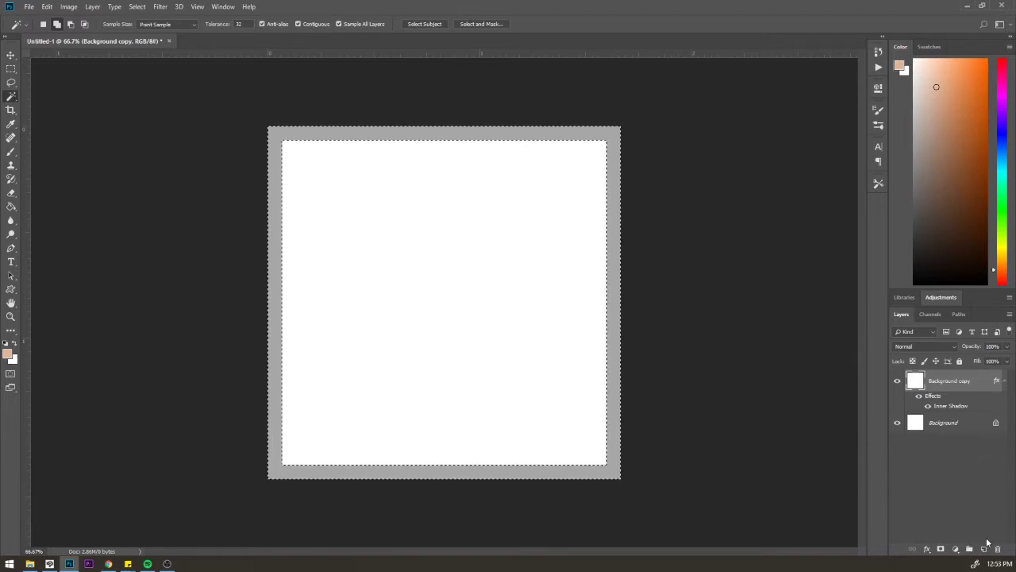
key(ctrl+d)
click(423, 310)
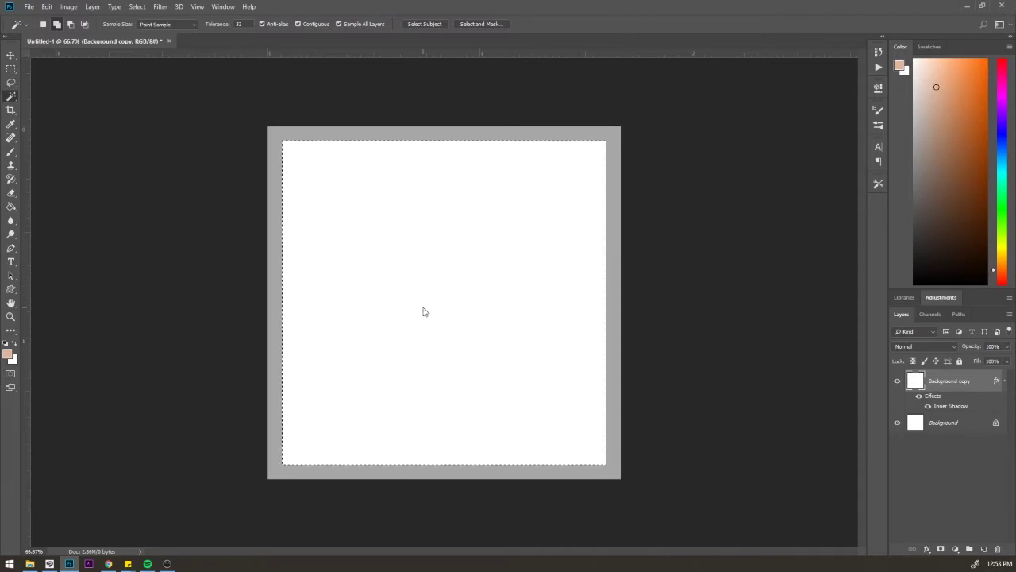
click(983, 549)
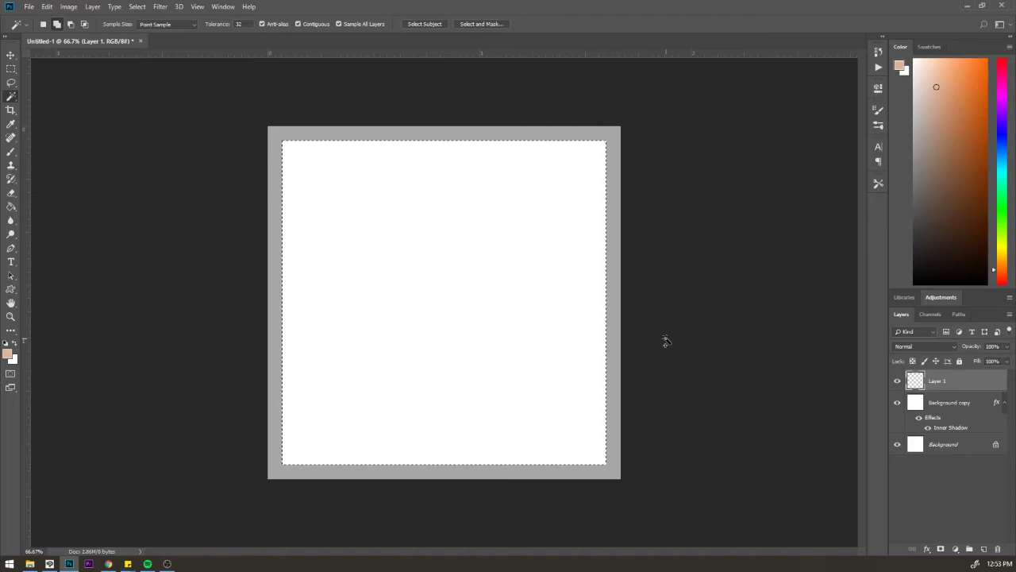
Invert the selection to the border and set white as the Paint Bucket fill colour.
key(ctrl+shift+i)
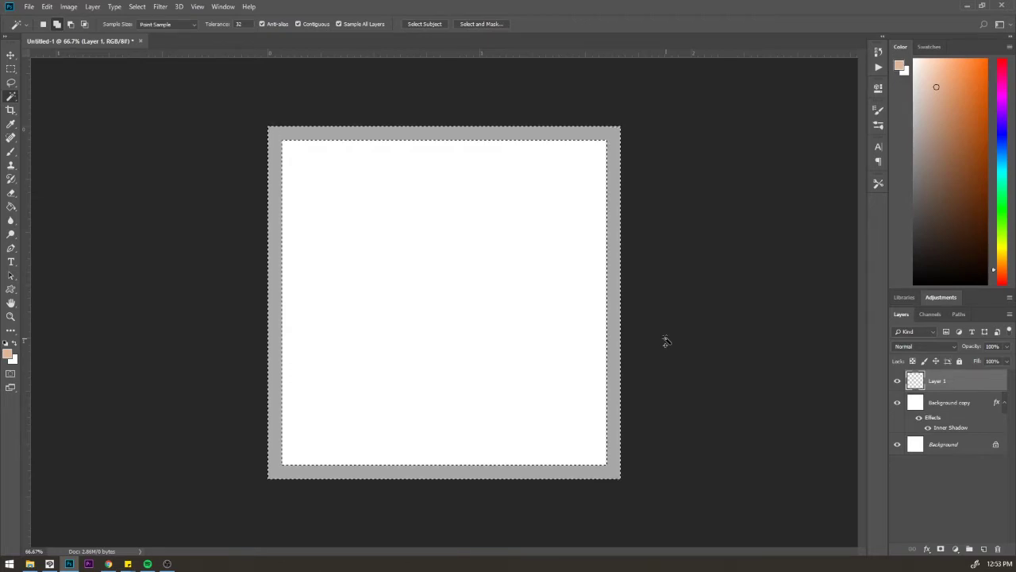
key(d)
key(x)
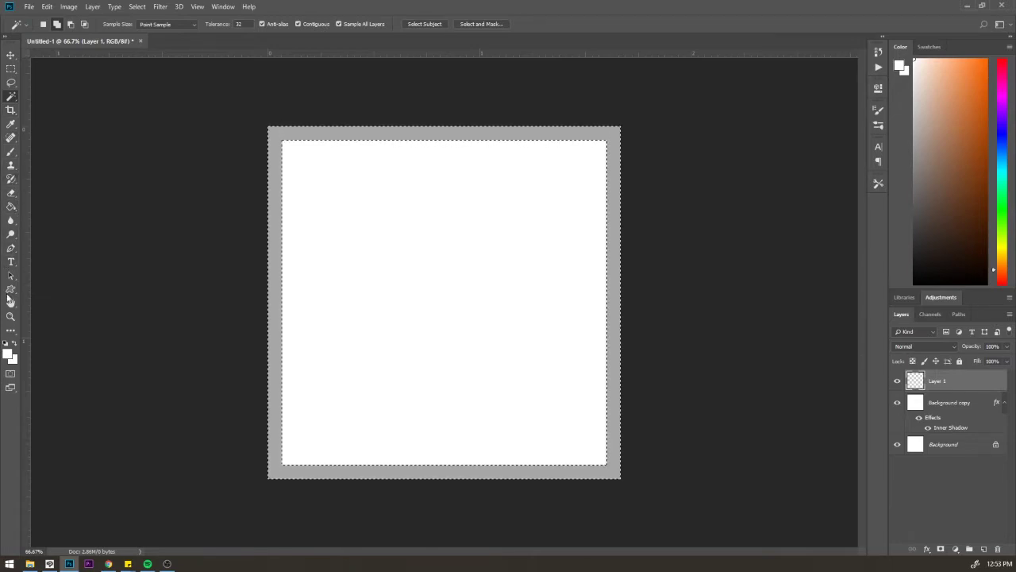
click(11, 206)
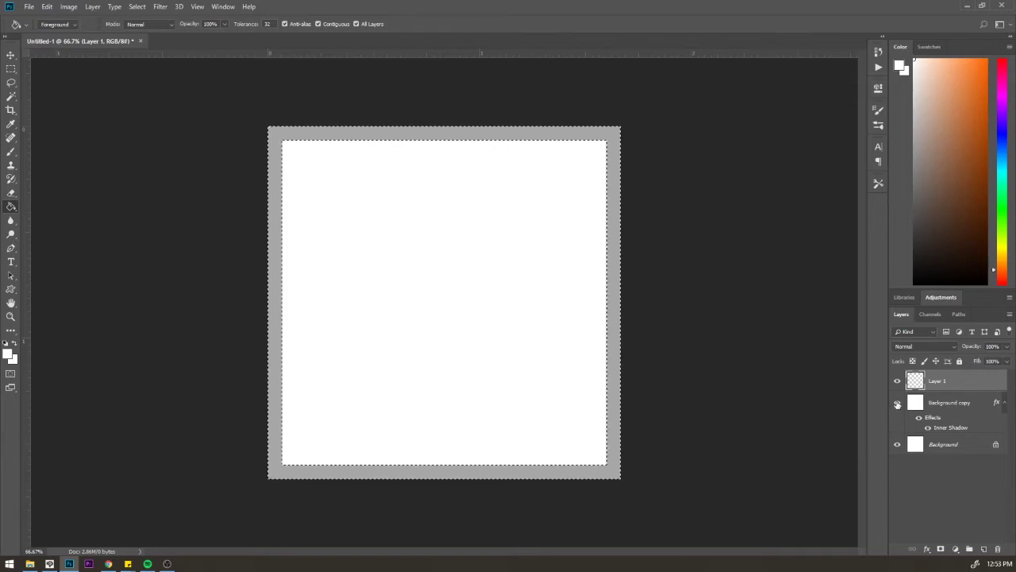
Hide Background copy, switch to full-screen view, drop the selection and select Background.
click(898, 404)
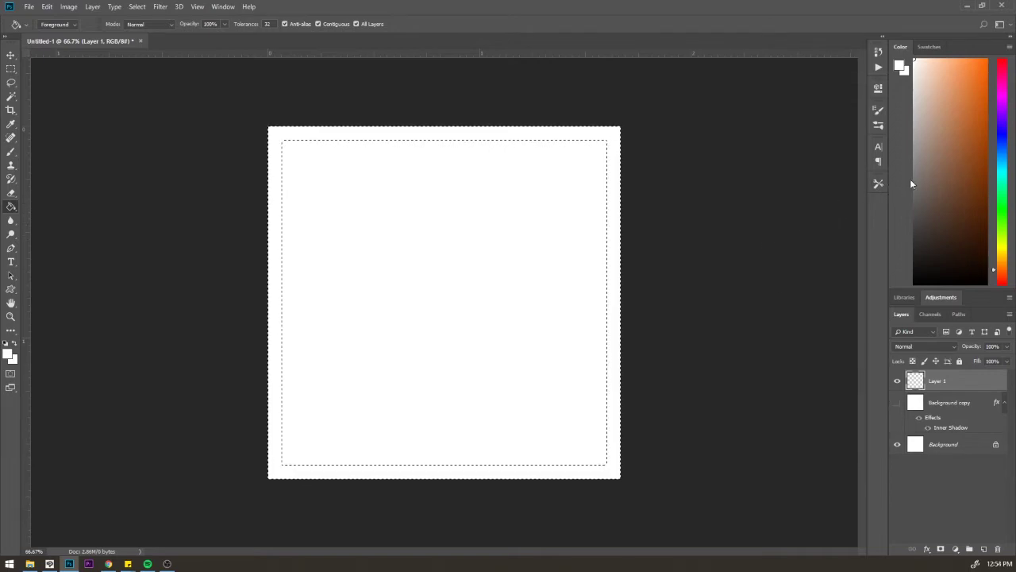
key(f)
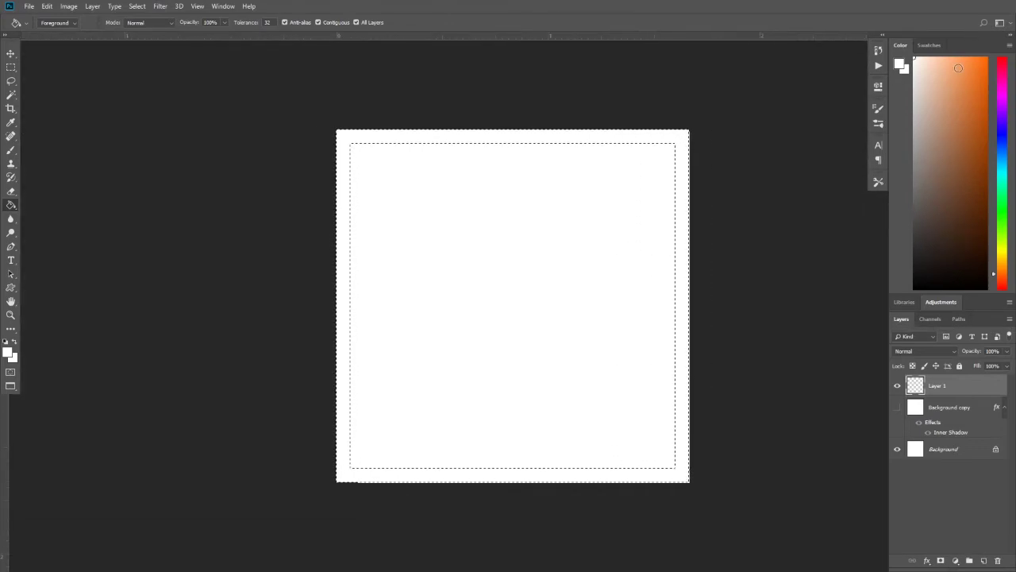
click(970, 61)
key(d)
key(x)
key(ctrl+d)
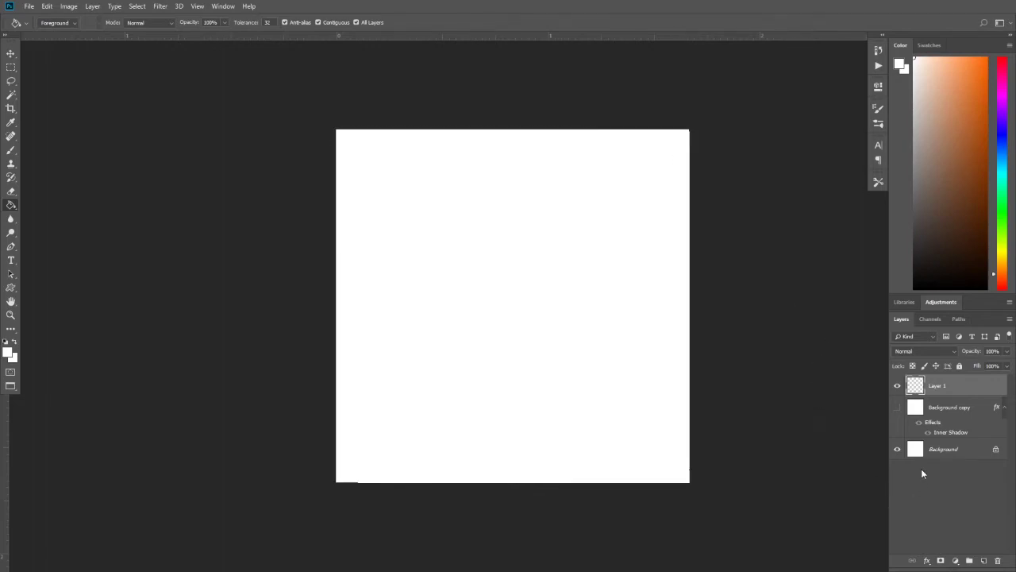
click(925, 453)
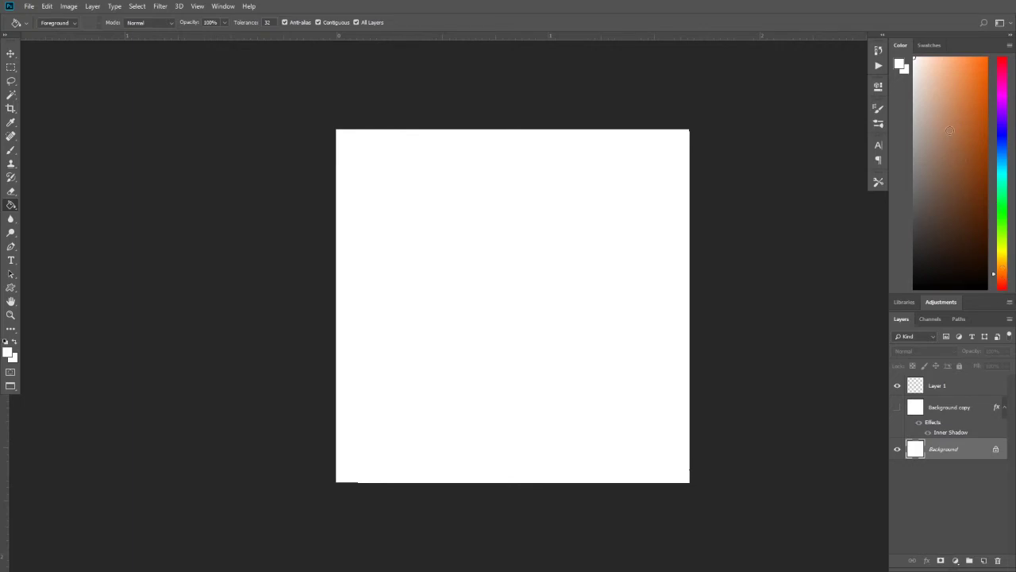
Fill the Background's inner square with light peach, then compare by toggling Layer 1's visibility.
drag(949, 130, 938, 68)
key(alt+BackSpace)
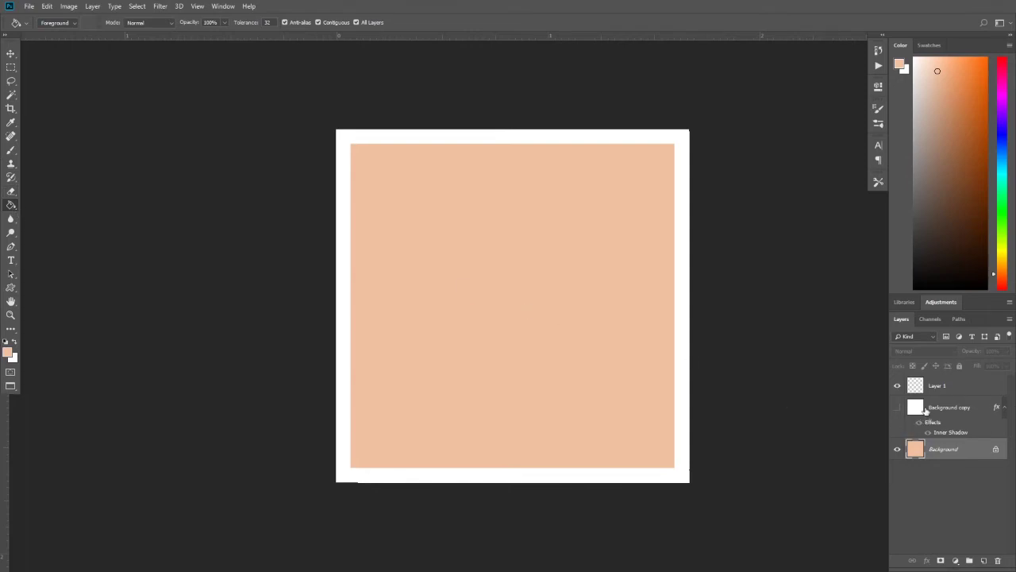
click(958, 387)
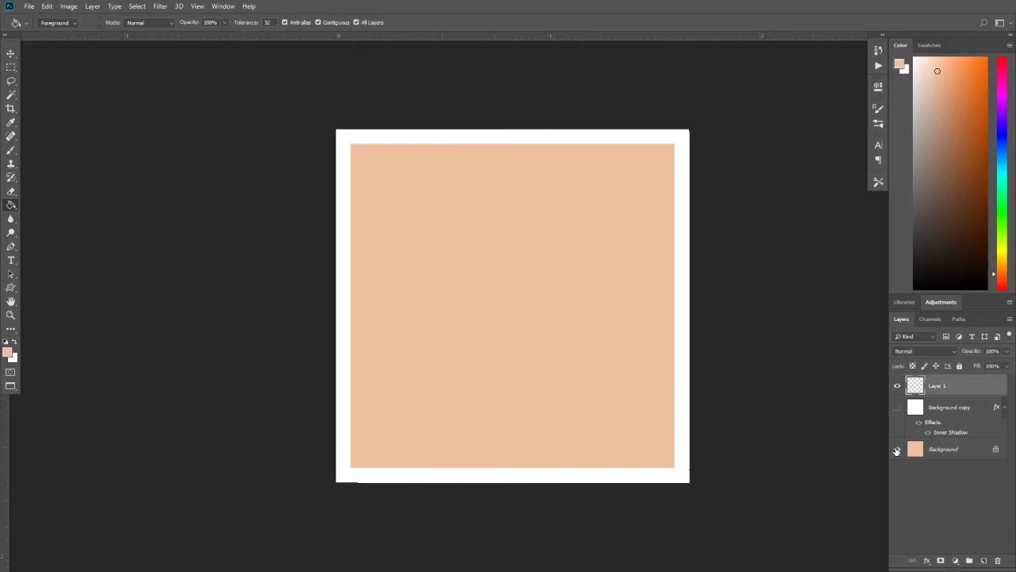
click(898, 386)
click(897, 386)
Give Layer 1 a 6 px dark grey (#404040) Stroke outlining the peach panel.
click(928, 560)
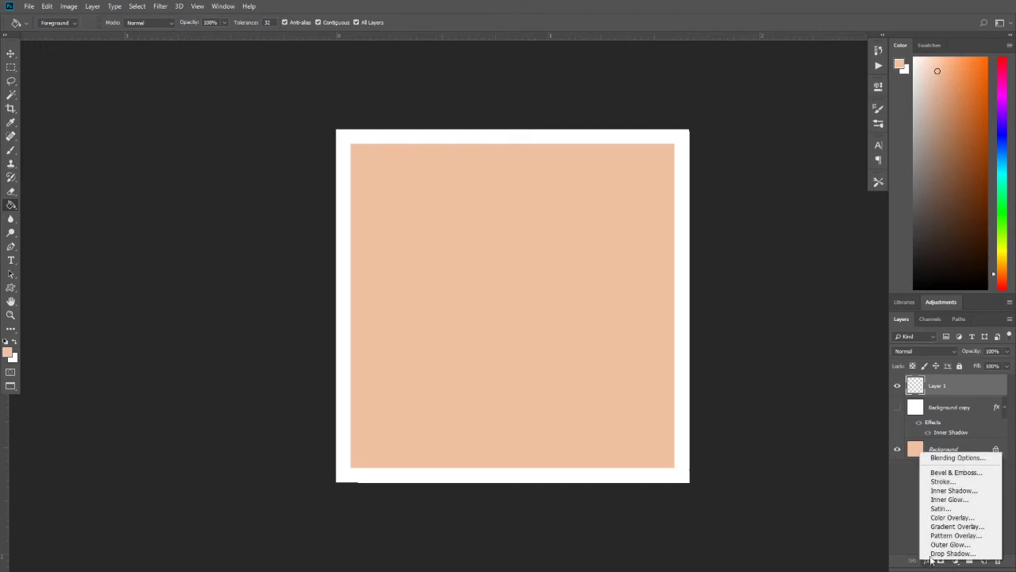
click(947, 481)
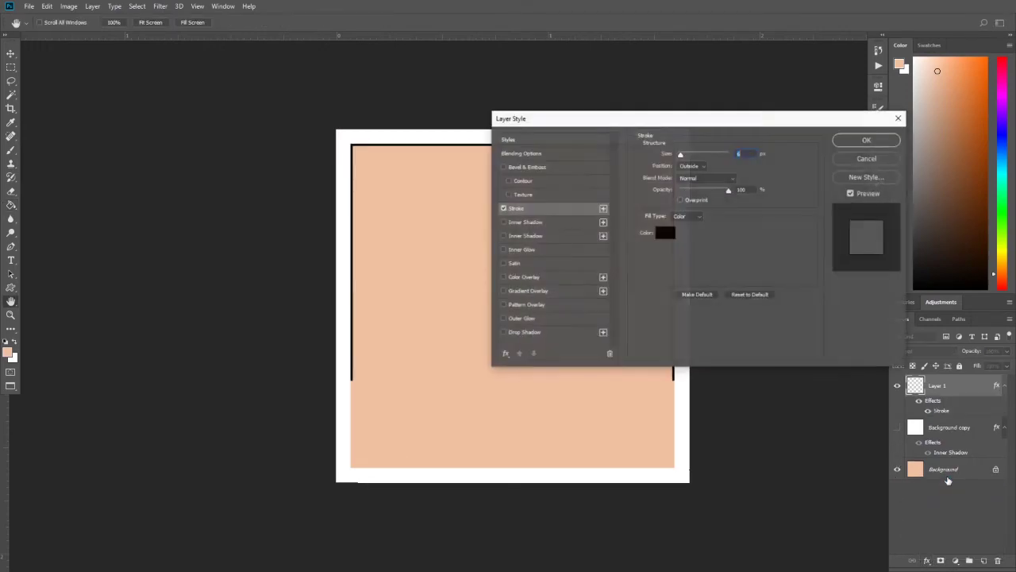
drag(679, 155, 681, 157)
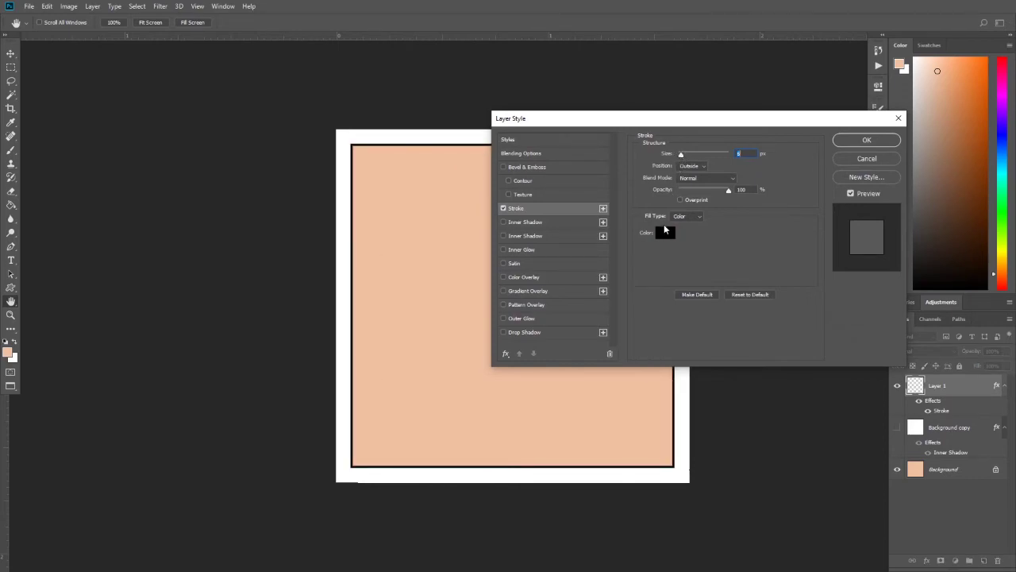
click(663, 234)
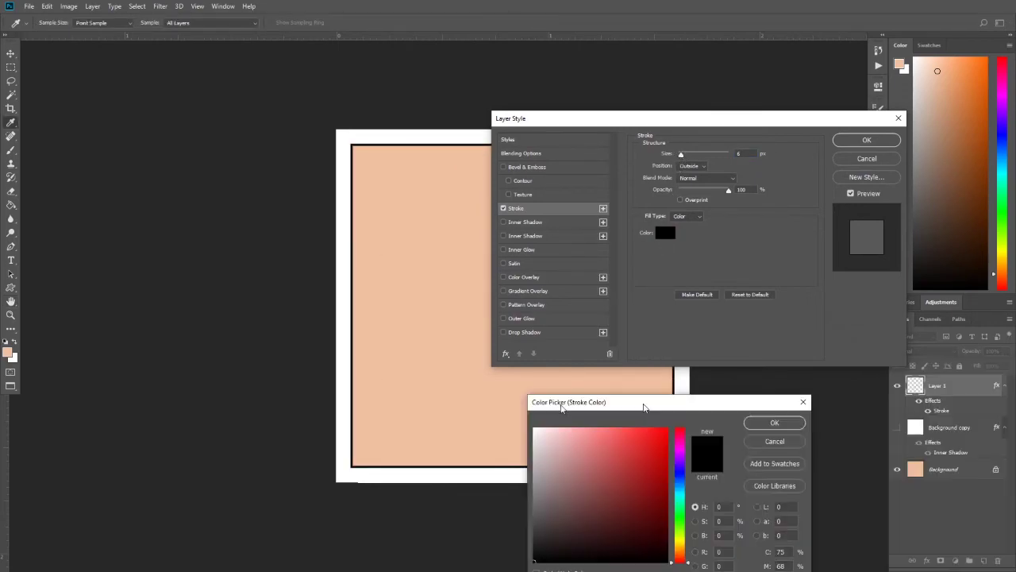
drag(641, 403, 608, 288)
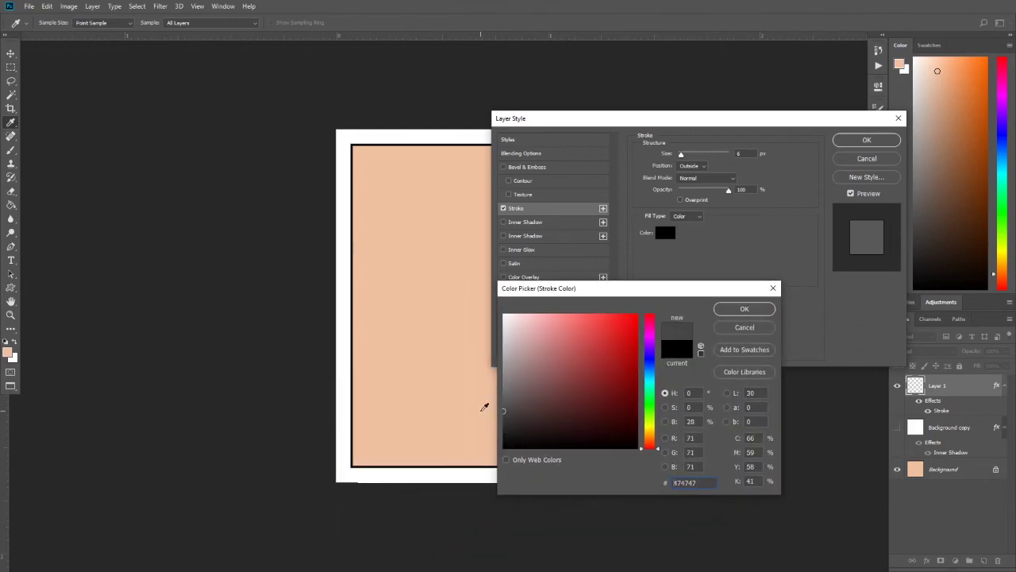
click(491, 405)
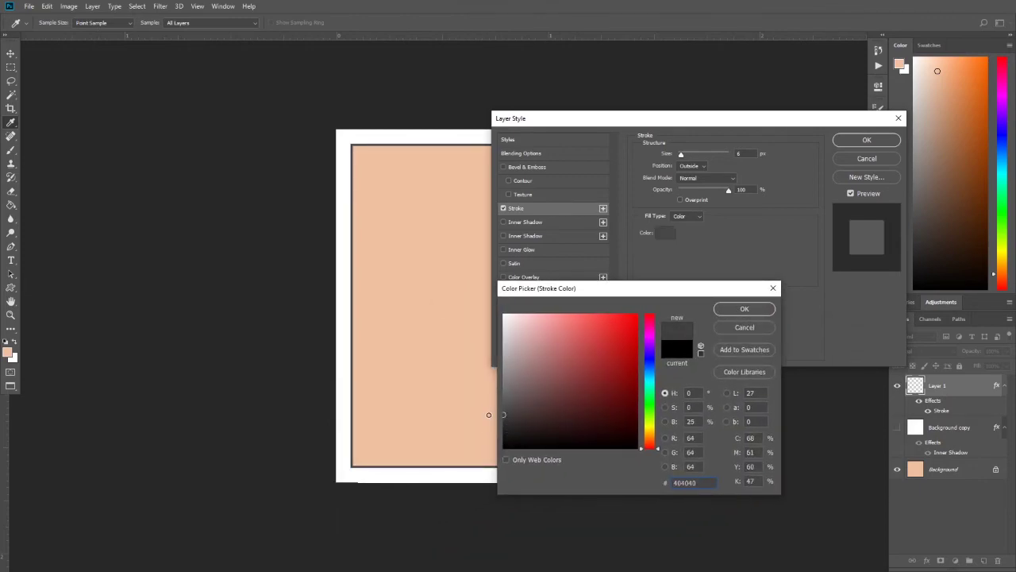
click(745, 309)
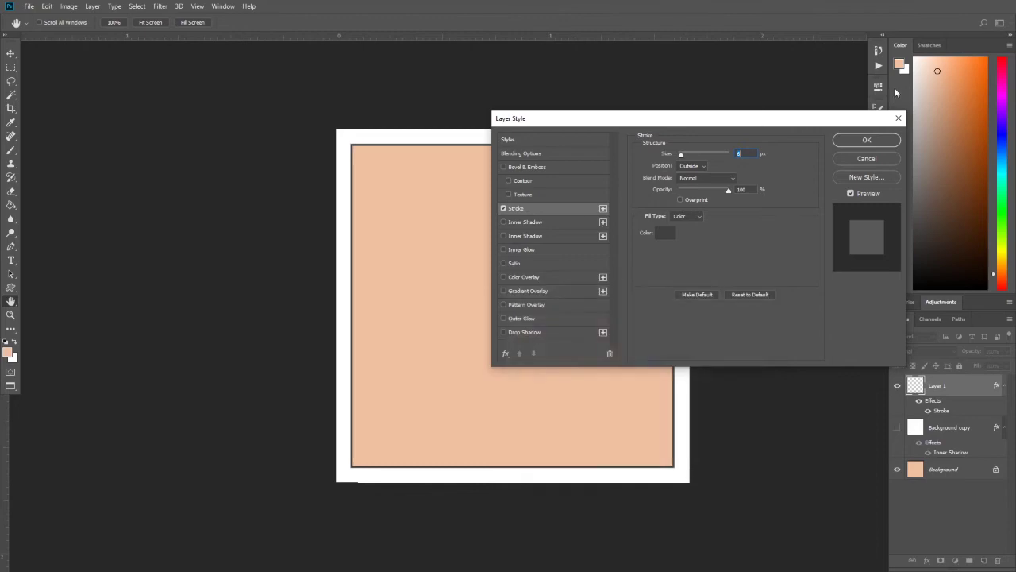
click(865, 140)
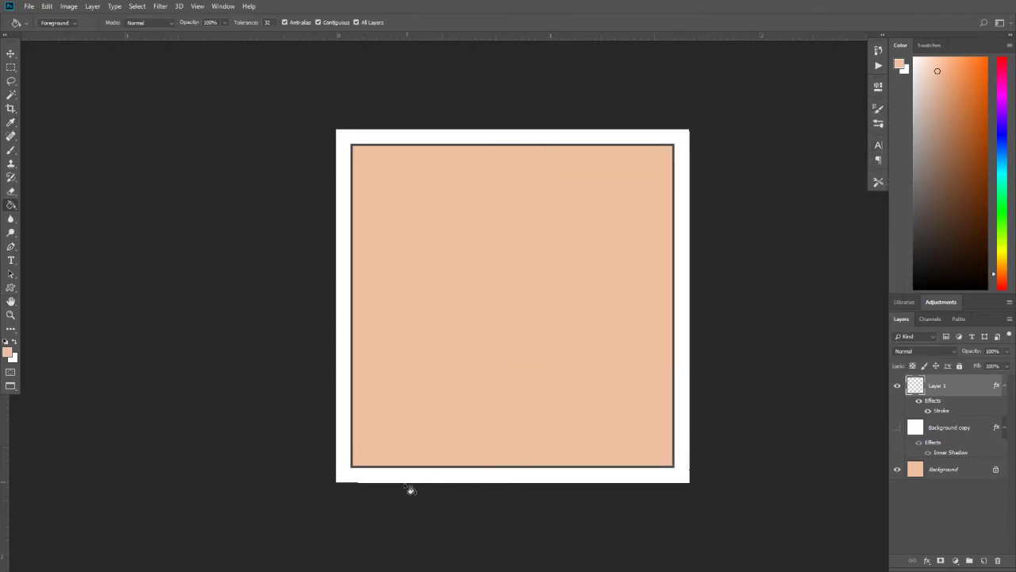
Place a text layer in the bottom-right white border and type the signature.
key(t)
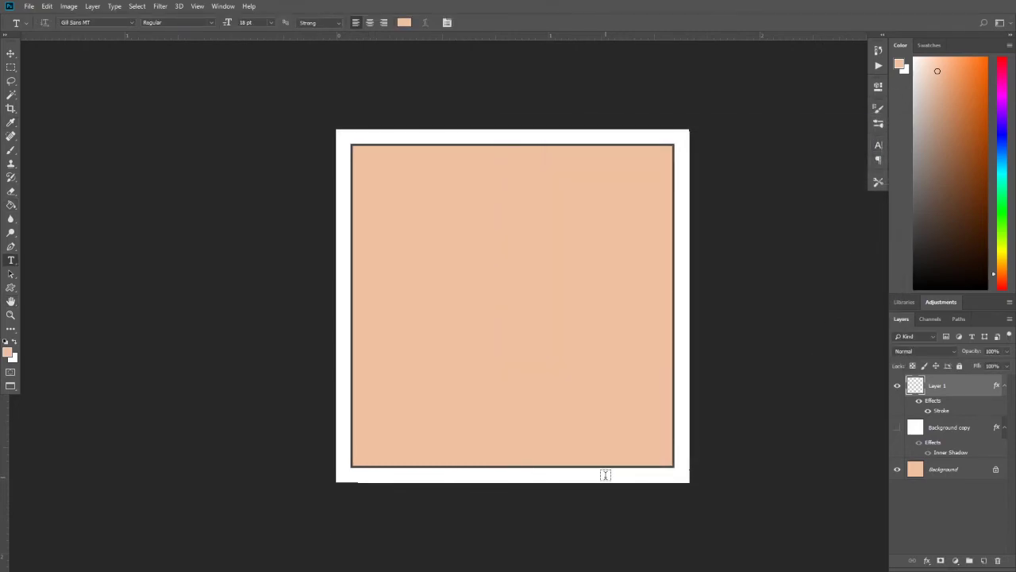
click(605, 473)
text(Cee)
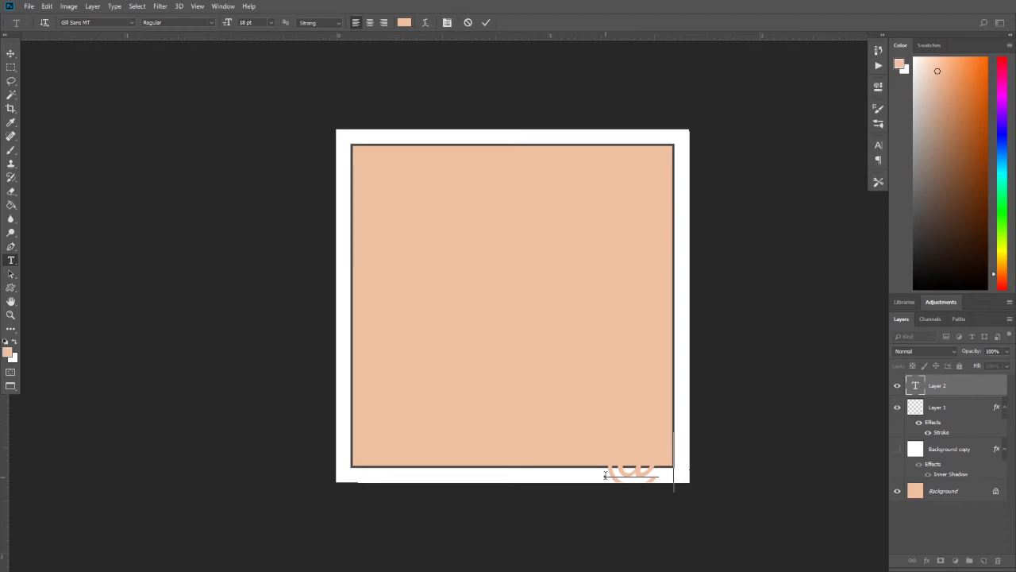
text( kreati)
text(ve)
Make the '@ komiku' signature dark grey (#262626) at 5 pt and commit it.
key(ctrl+a)
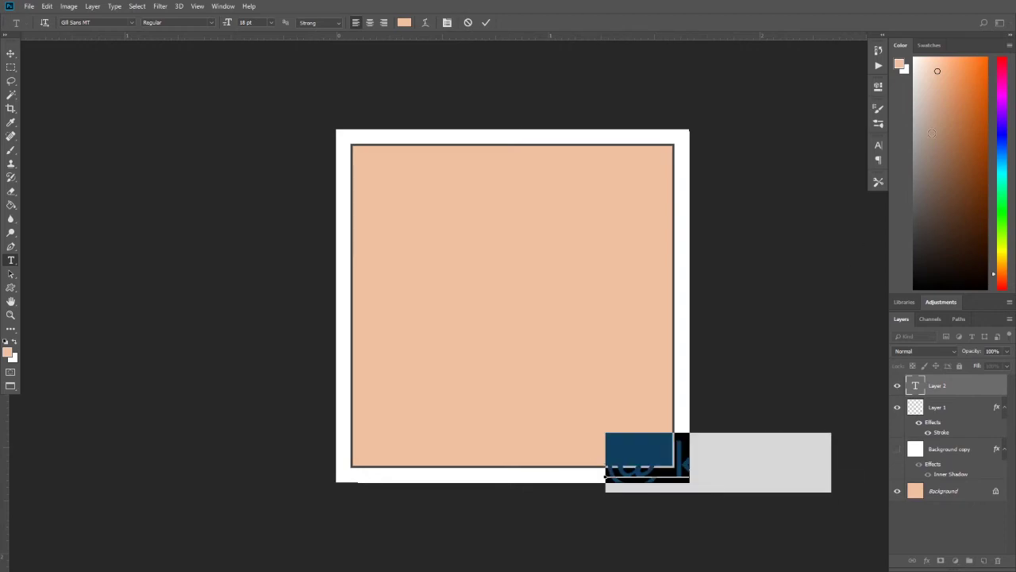
click(405, 23)
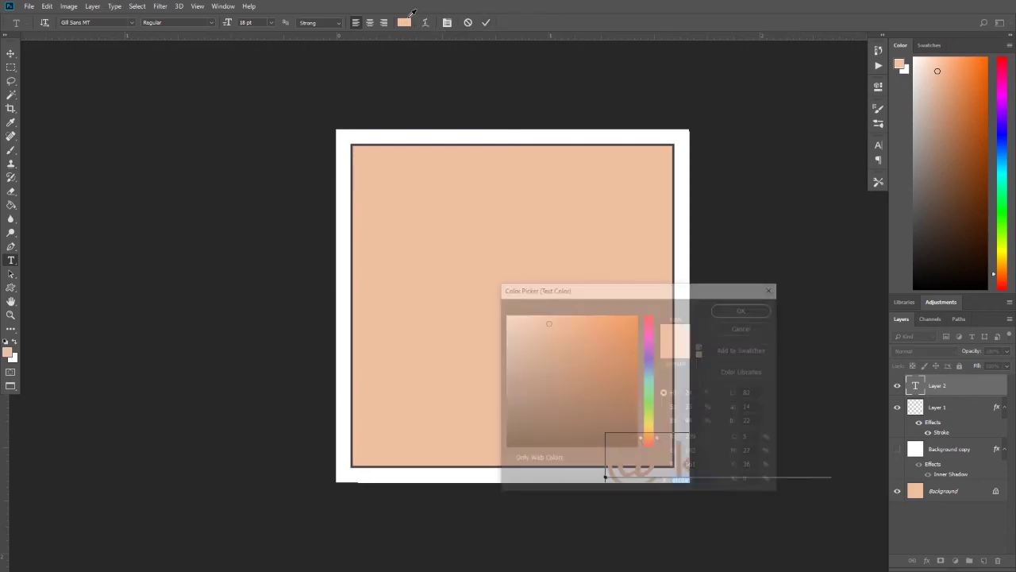
drag(576, 379, 460, 429)
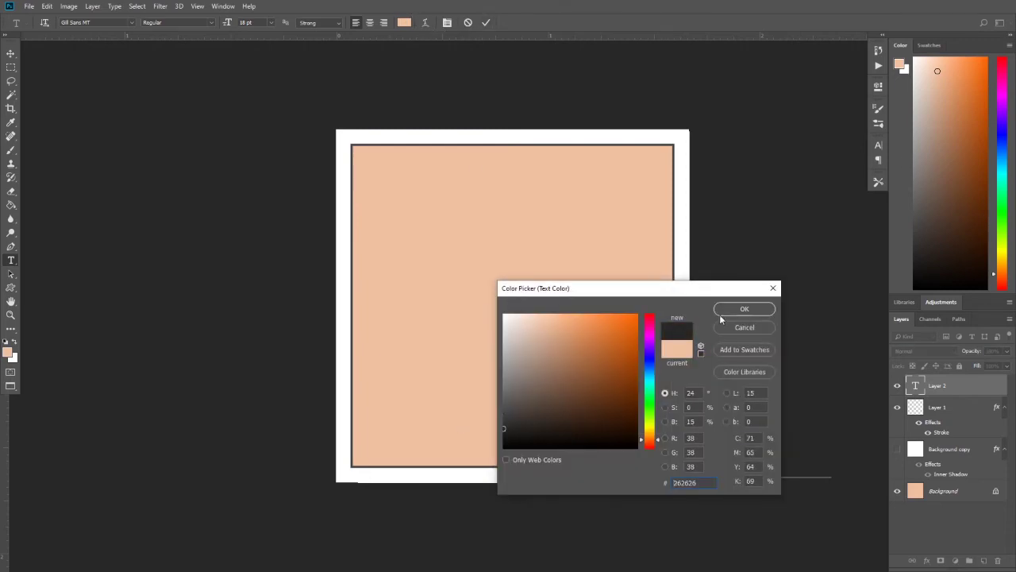
click(744, 308)
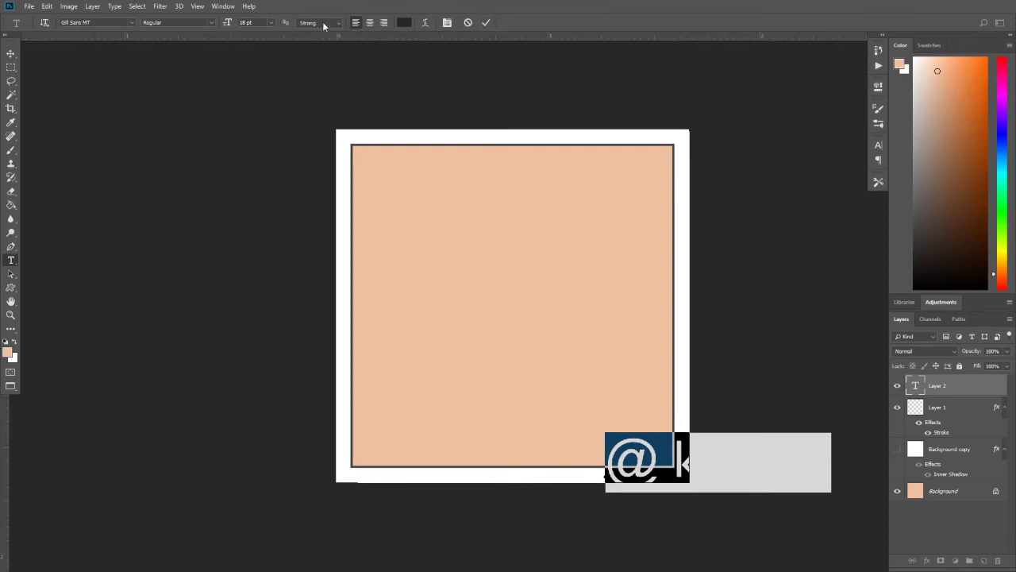
drag(230, 23, 224, 26)
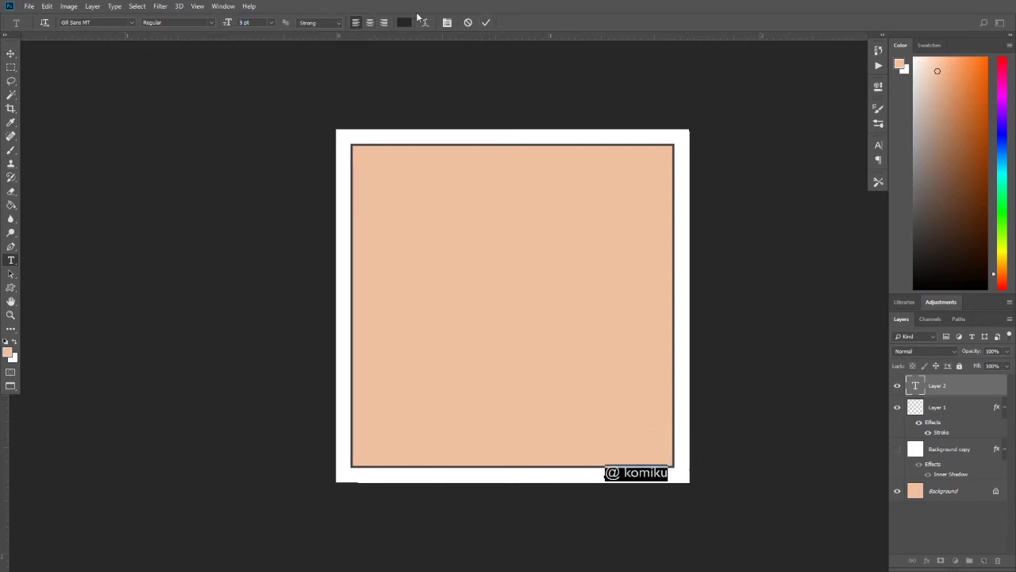
click(486, 23)
Scale the '@ komiku' signature to about 65.48% and nudge it into the bottom-right corner.
key(v)
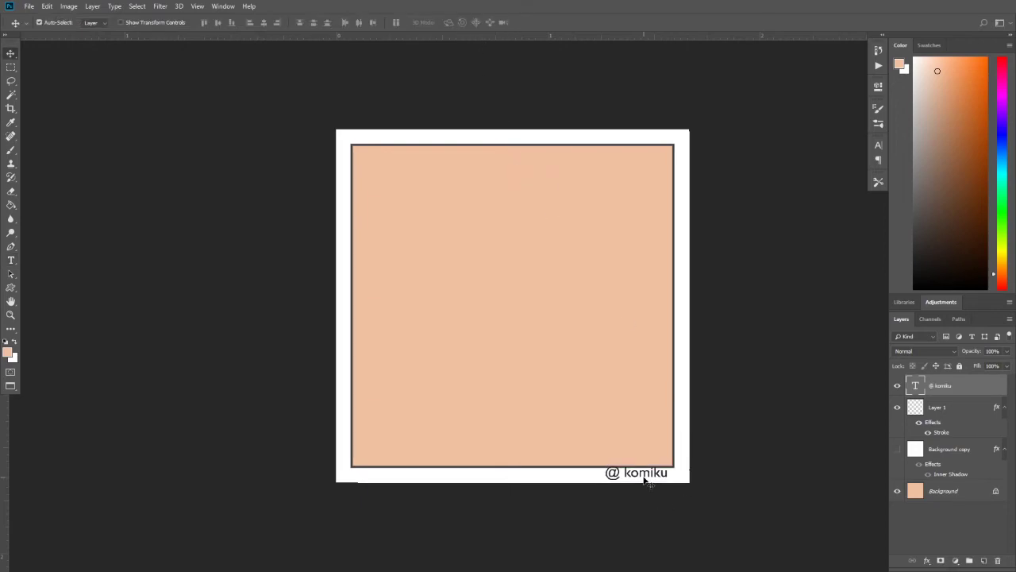
key(ctrl+t)
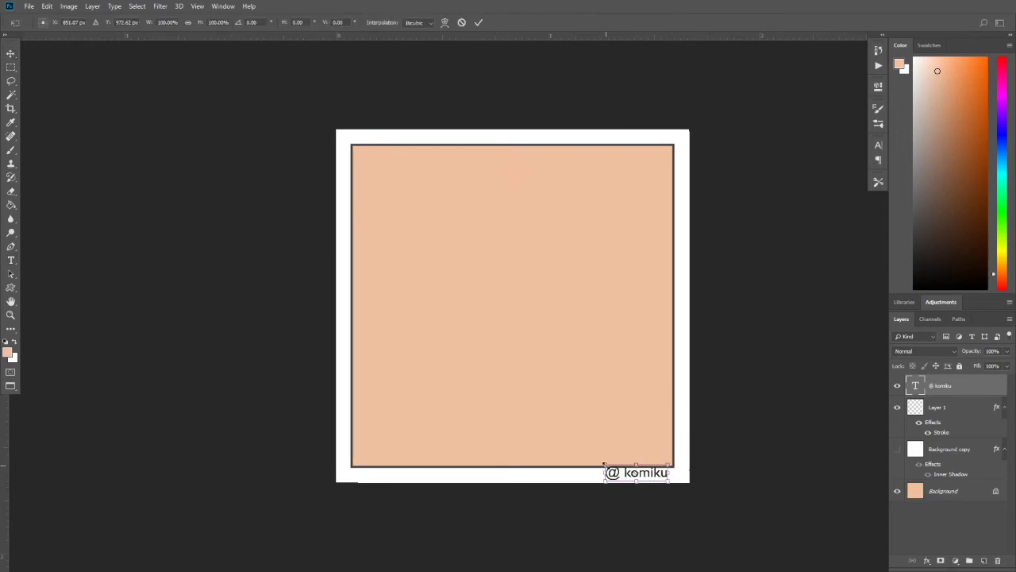
drag(603, 463, 625, 469)
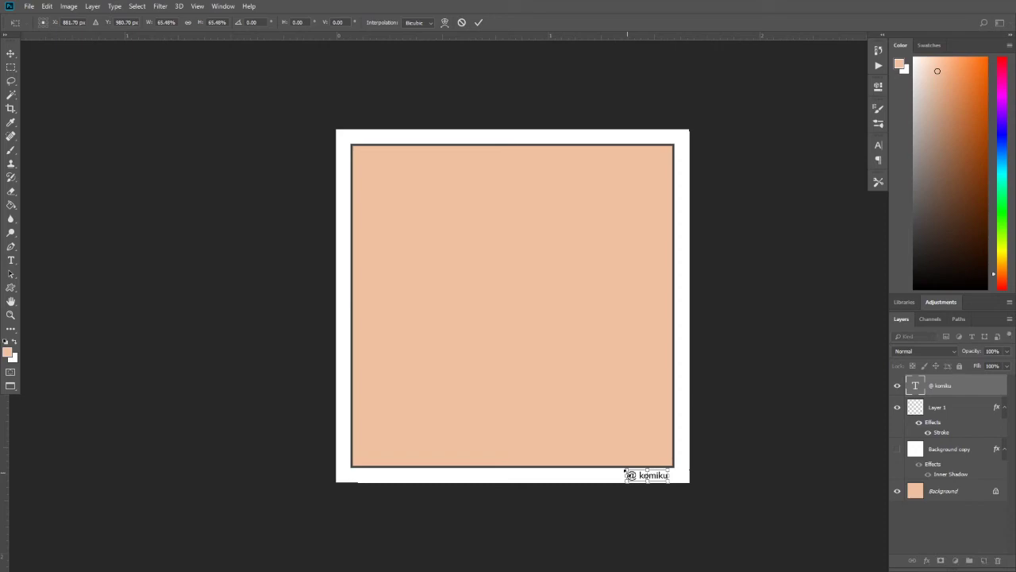
key(Return)
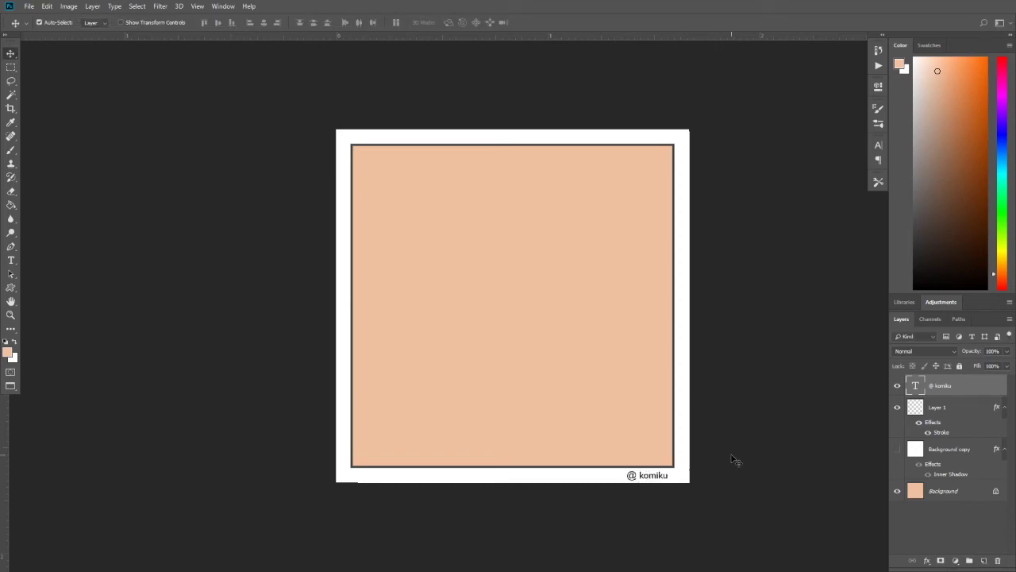
key(Up)
key(Right)
key(Up)
key(Right)
key(Right)
key(Right)
key(Right)
key(Right)
key(Down)
key(Right)
key(Right)
Delete the Background copy layer and add an empty Layer 2 above Background for drawing.
key(b)
click(955, 450)
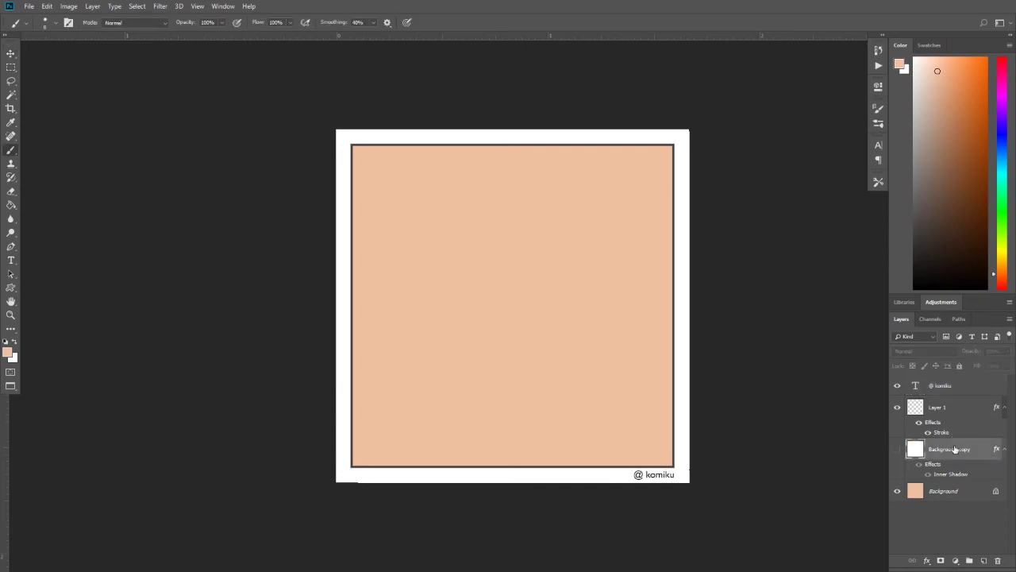
click(999, 561)
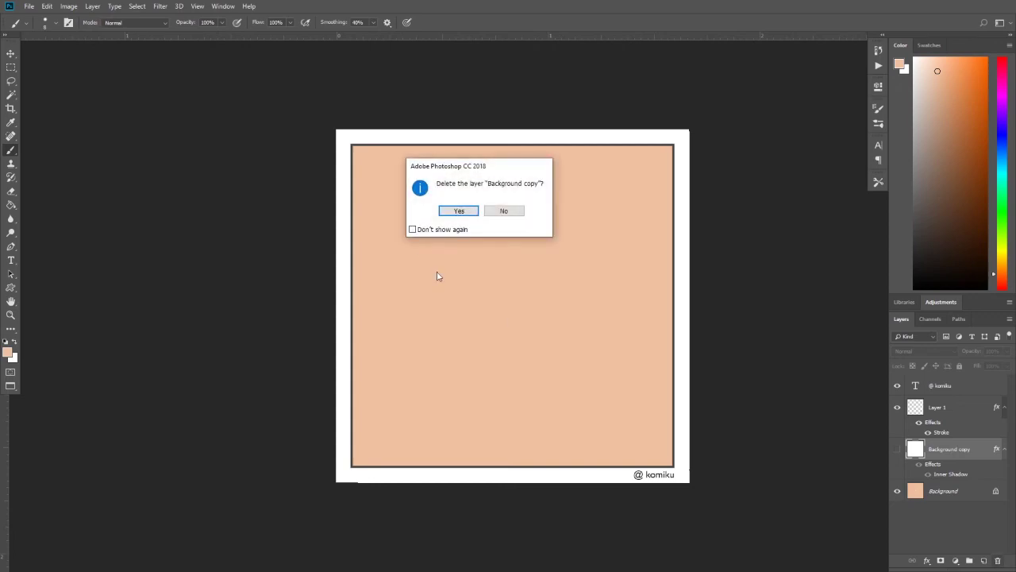
click(457, 210)
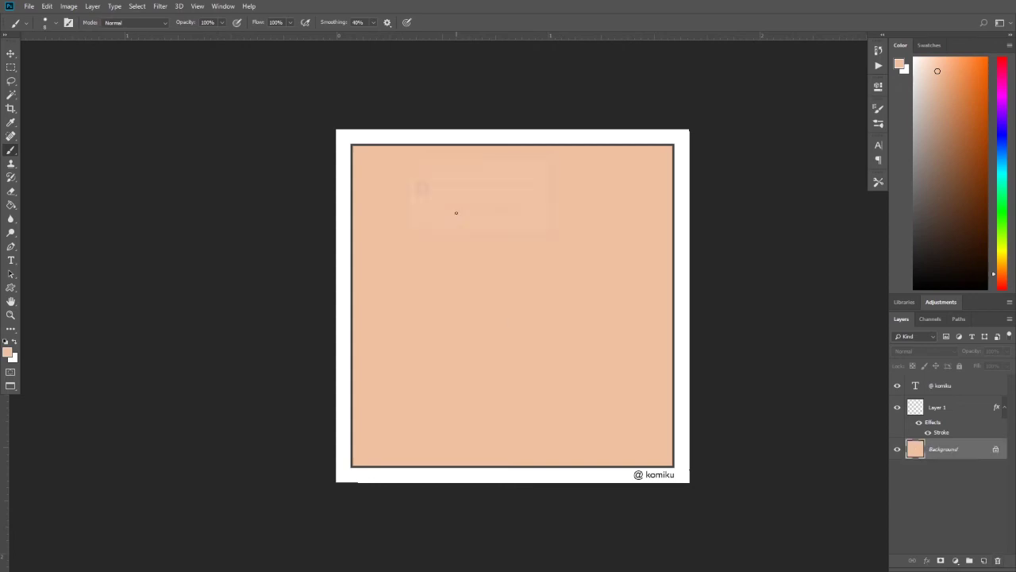
click(985, 562)
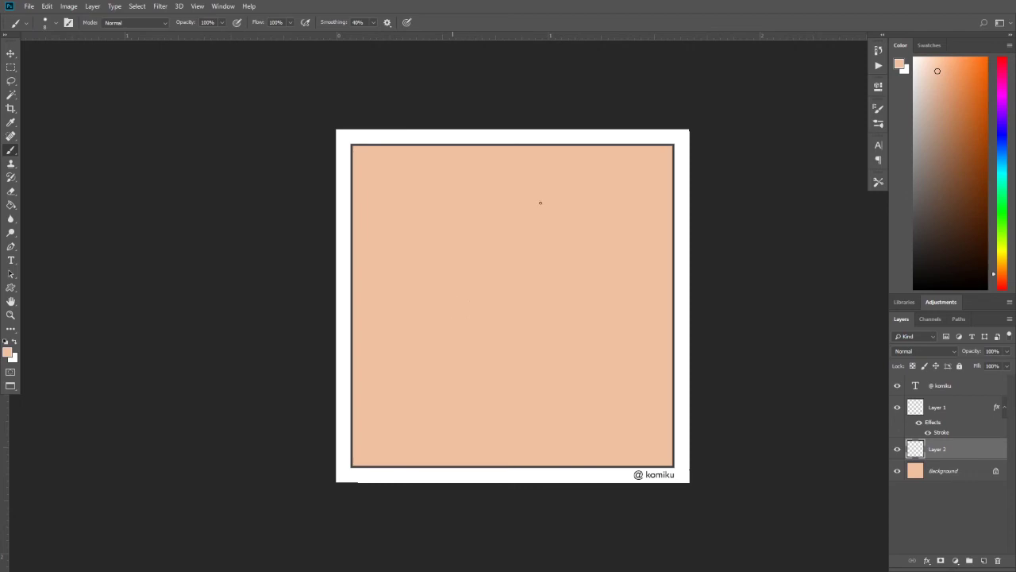
Brush a dark brown oval head, then neck and shoulder lines down to the panel bottom.
click(966, 216)
mouse_move(442, 326)
mouse_down()
mouse_move(517, 170)
mouse_move(516, 338)
mouse_move(454, 326)
mouse_move(526, 293)
mouse_up()
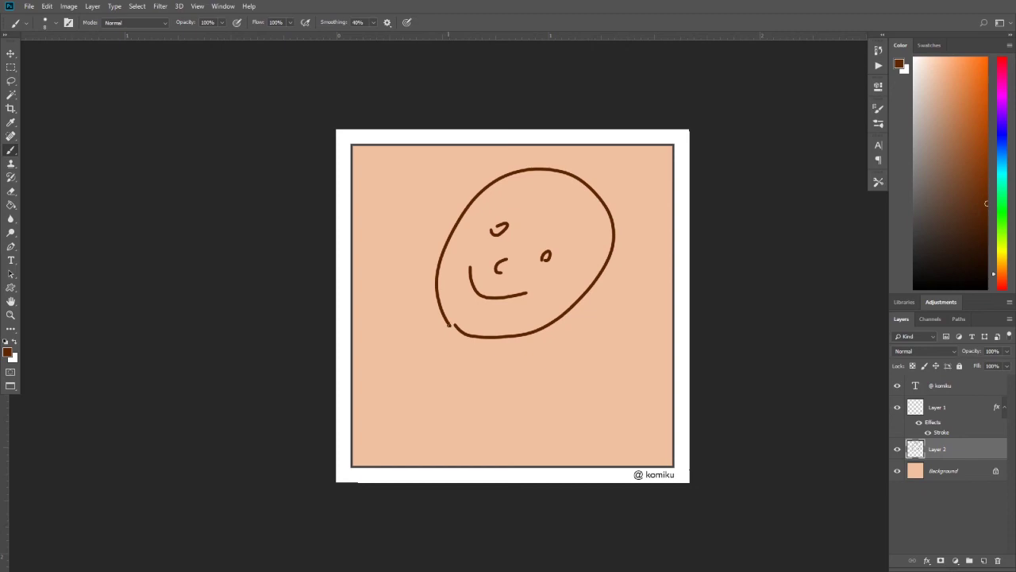
drag(426, 353, 309, 389)
mouse_move(504, 355)
mouse_down()
mouse_move(559, 381)
mouse_move(645, 513)
mouse_up()
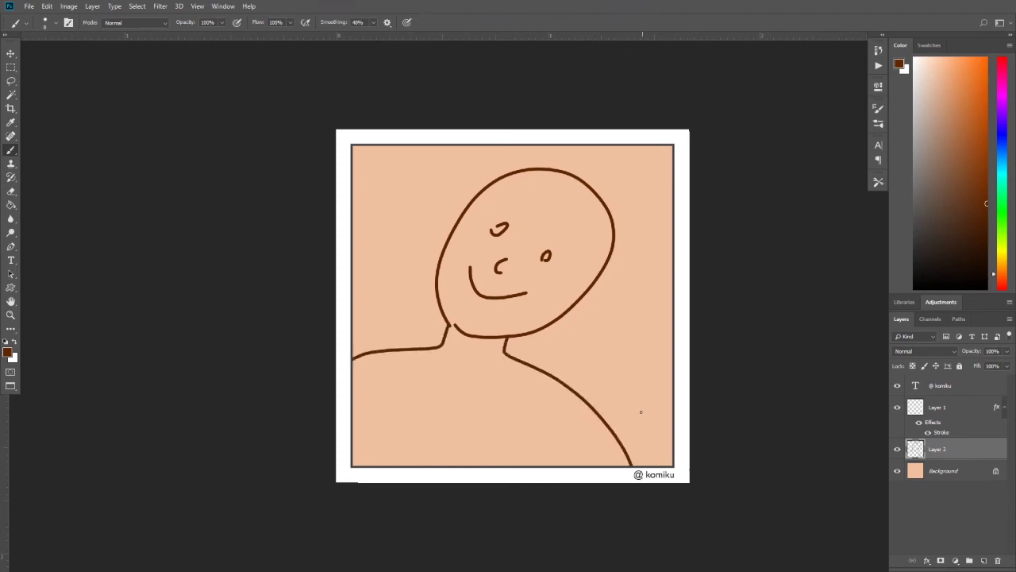